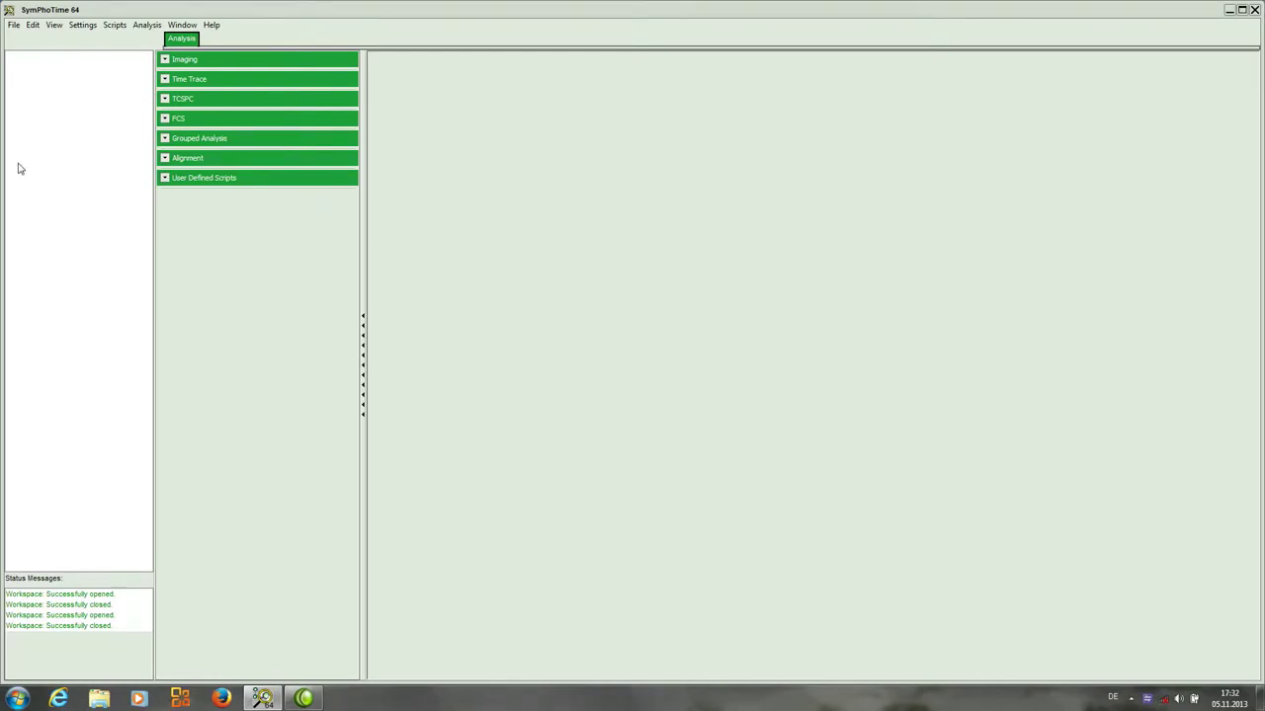
- Reopen the recent Samples.sptw workspace
{"action": "left_click", "coordinate": [16, 28]}
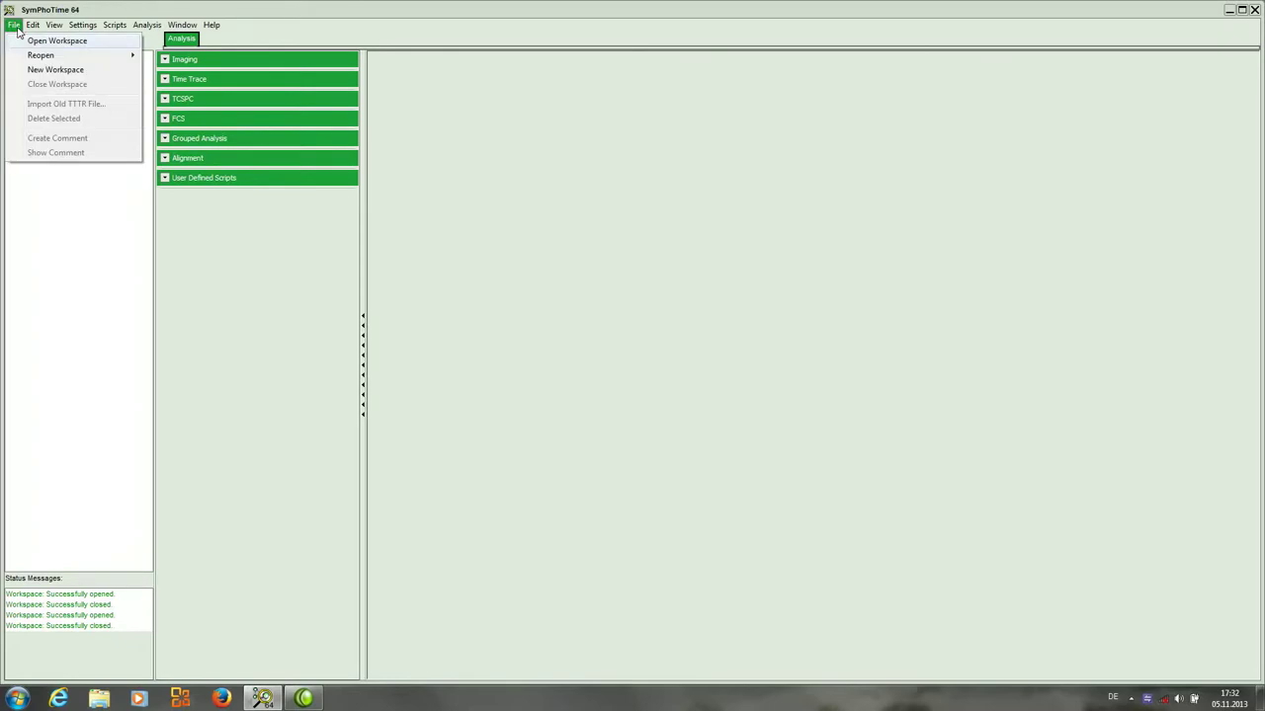
{"action": "mouse_move", "coordinate": [39, 57]}
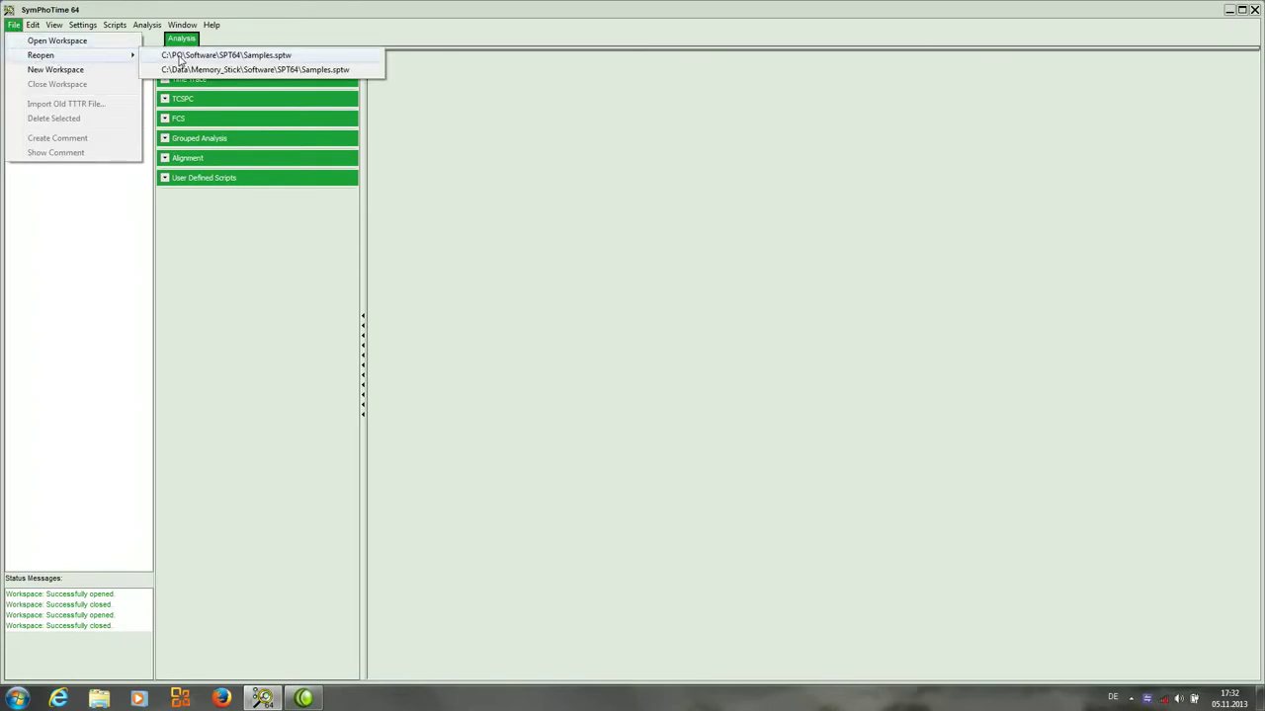
{"action": "left_click", "coordinate": [178, 55]}
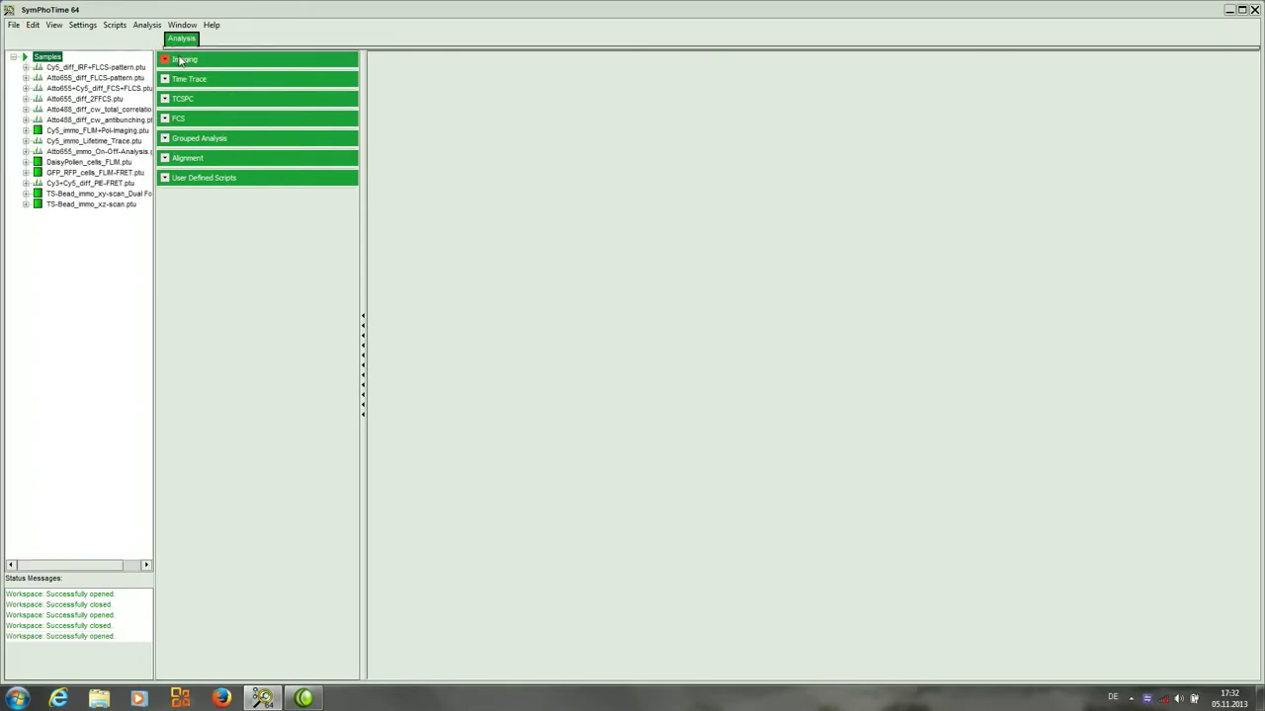
- Start an Anisotropy Image analysis on Cy5_immo_FLIM+Pol-Imaging.ptu
{"action": "left_click", "coordinate": [91, 132]}
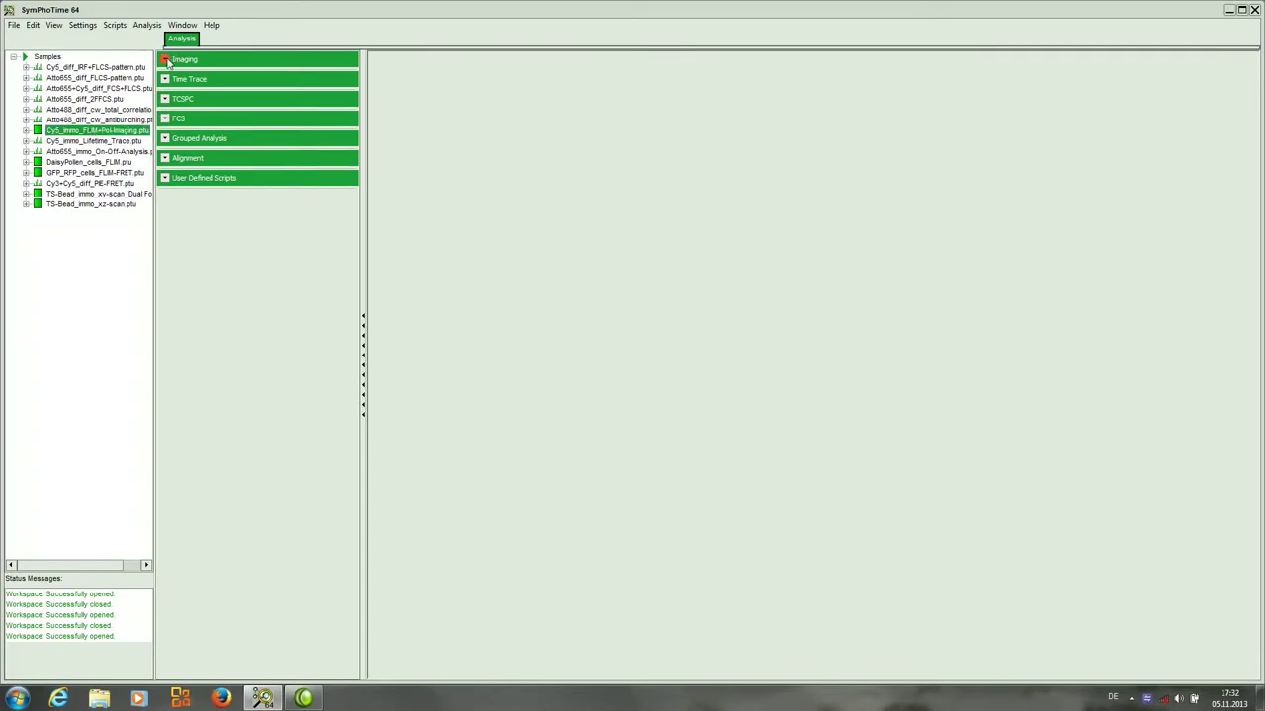
{"action": "left_click", "coordinate": [168, 62]}
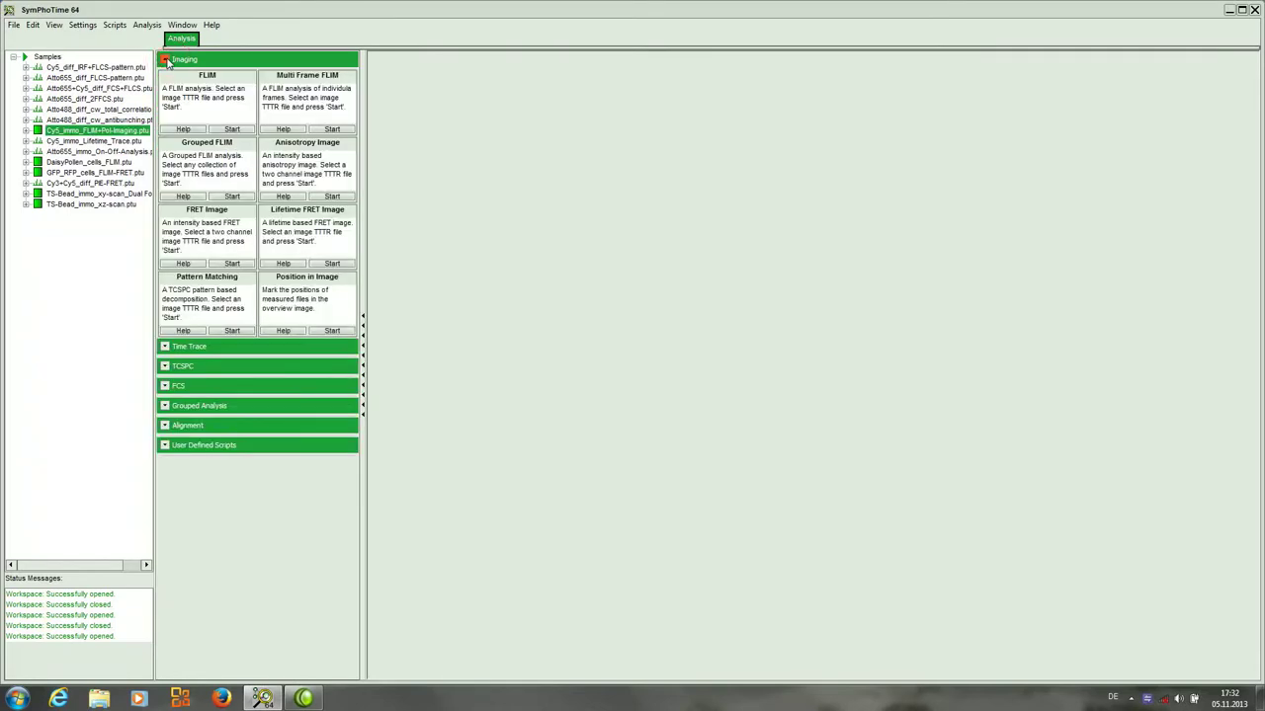
{"action": "left_click", "coordinate": [332, 196]}
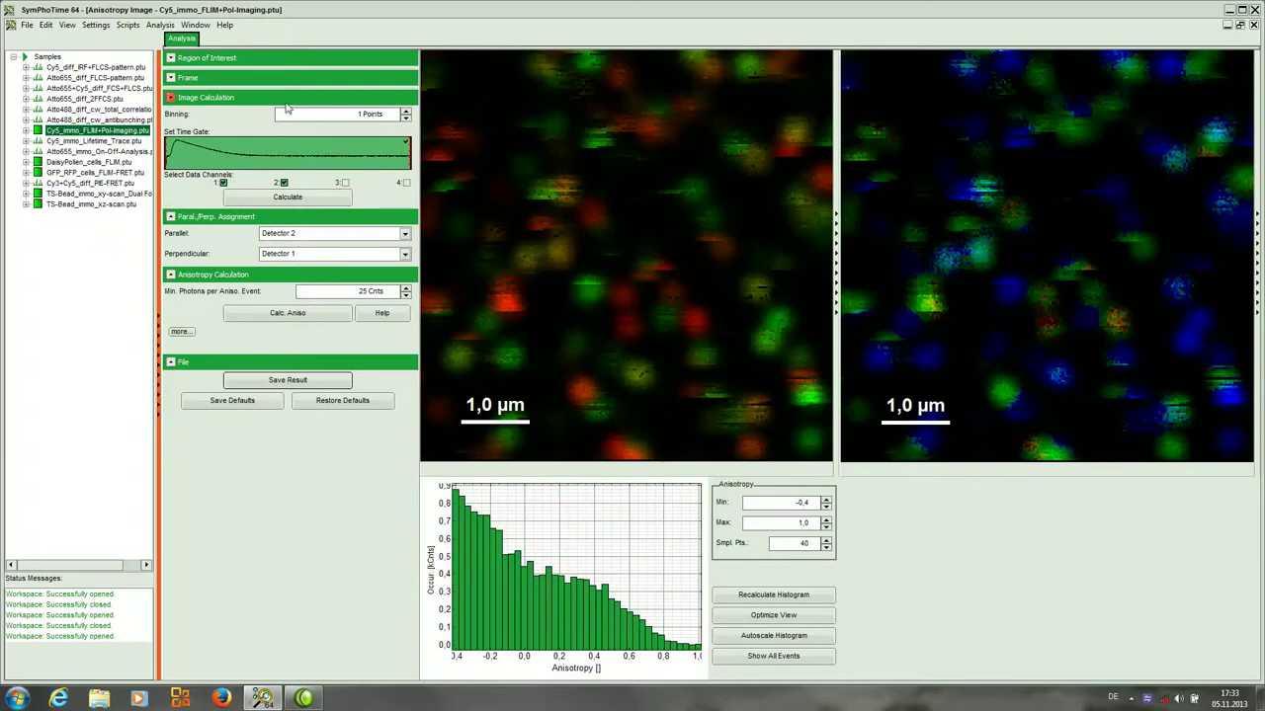
- Raise binning from 1 to 2 points and recalculate the intensity images
{"action": "left_click", "coordinate": [405, 110]}
{"action": "left_click", "coordinate": [293, 197]}
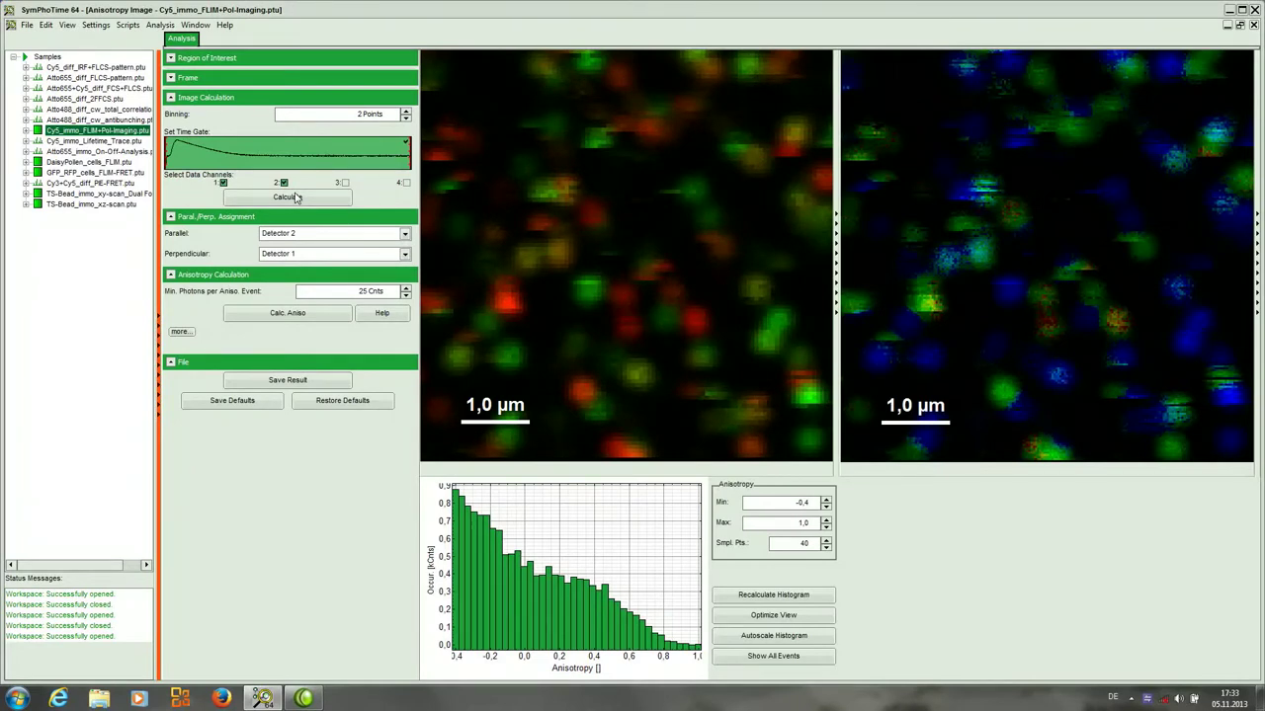
{"action": "left_click", "coordinate": [295, 198]}
- Enable Show Data Reader on the image, then recalculate the anisotropy image and histogram
{"action": "right_click", "coordinate": [570, 281]}
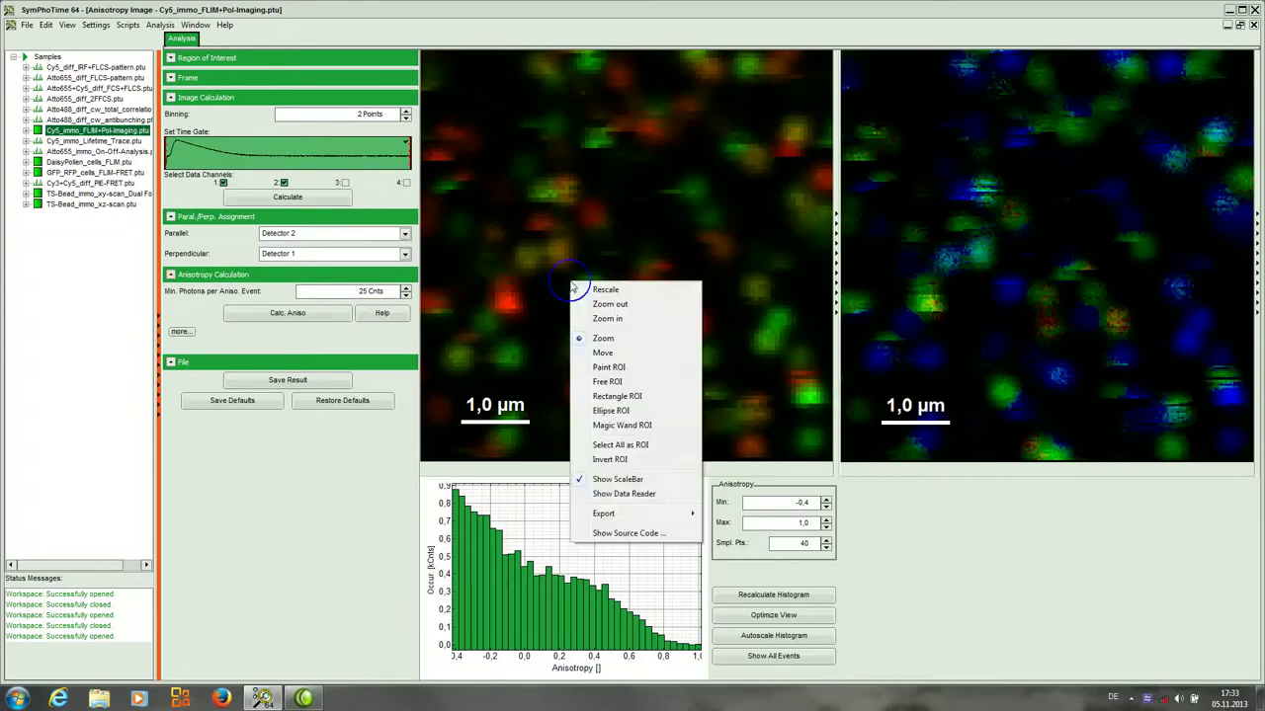
{"action": "left_click", "coordinate": [626, 494]}
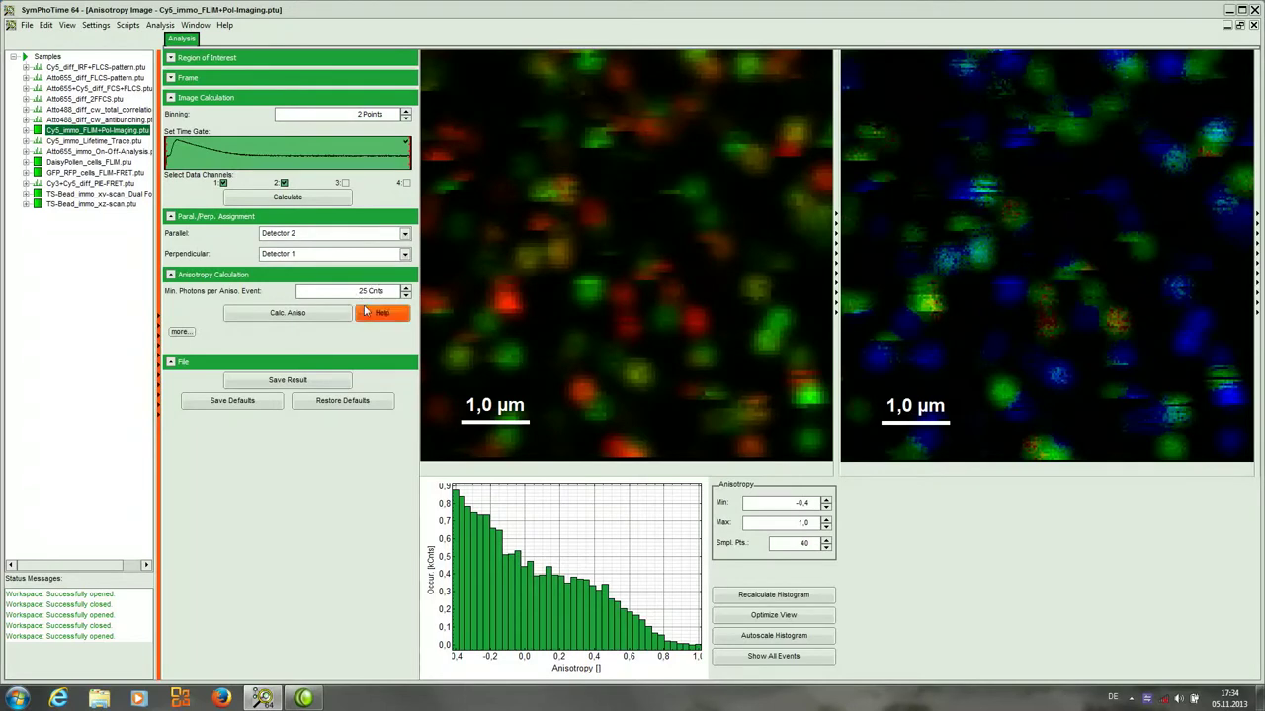
{"action": "left_click", "coordinate": [287, 313]}
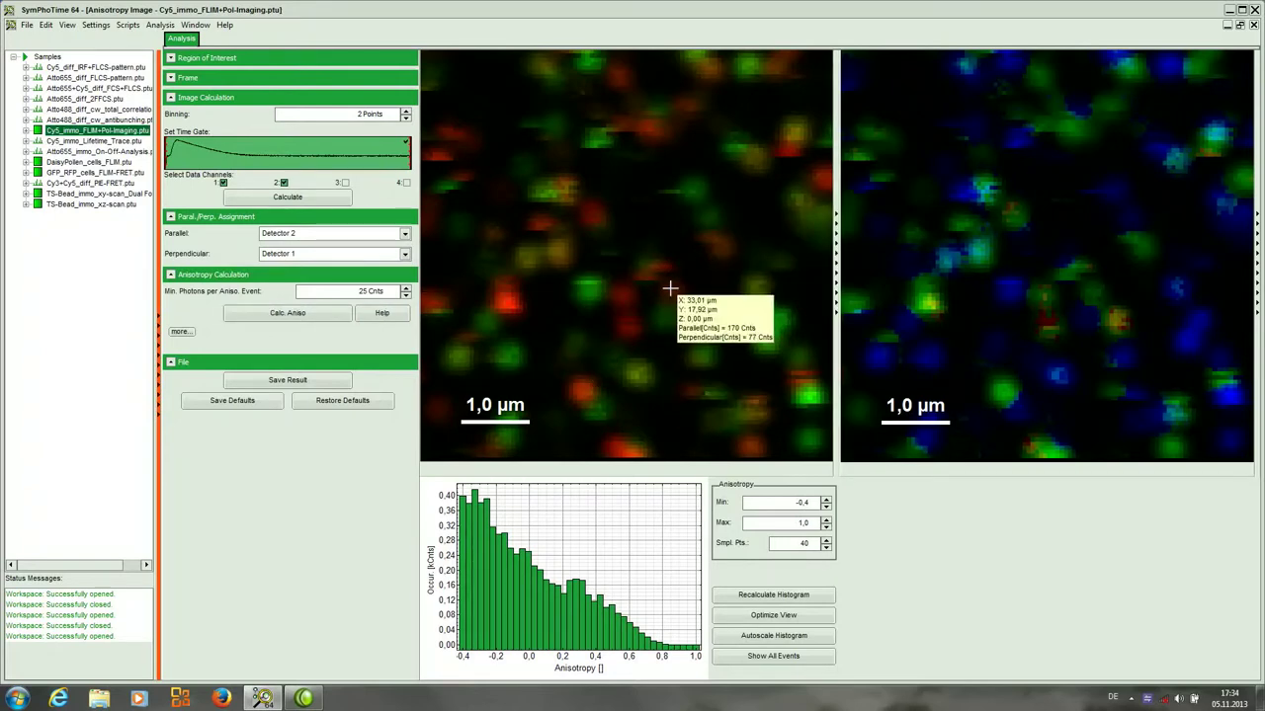
{"action": "left_click", "coordinate": [381, 313]}
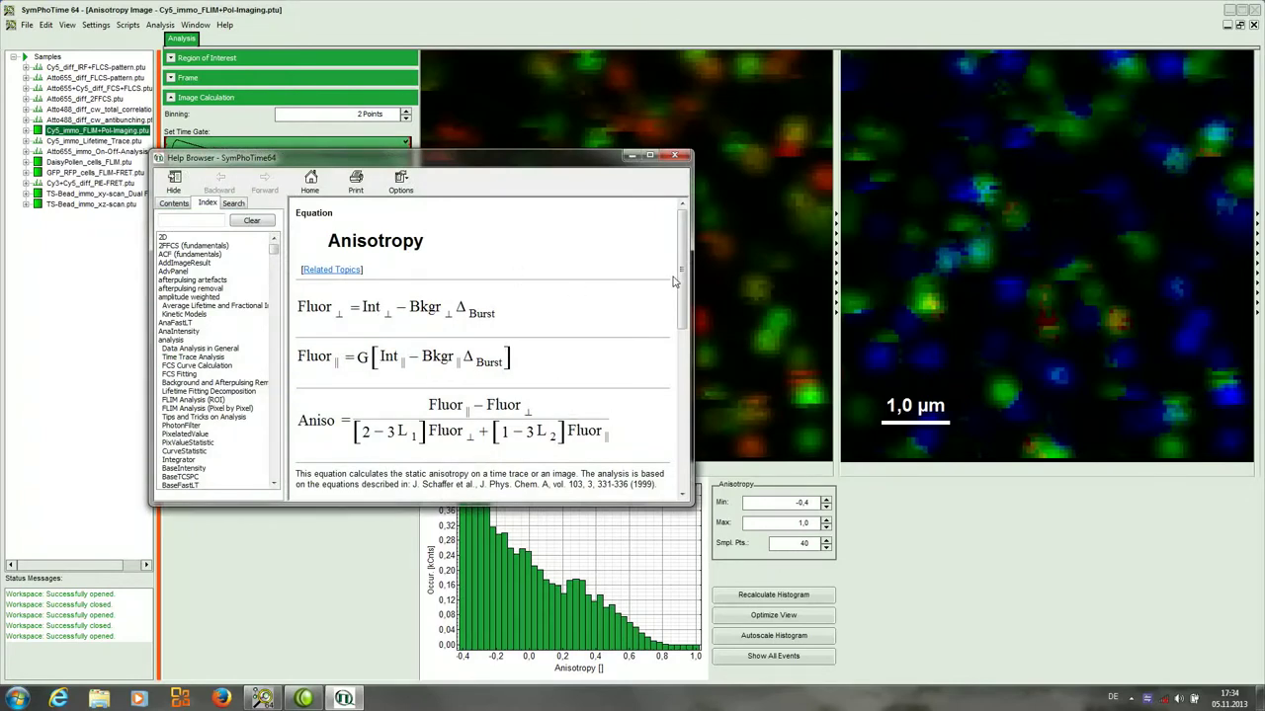
{"action": "left_click_drag", "start_coordinate": [676, 283], "coordinate": [685, 405]}
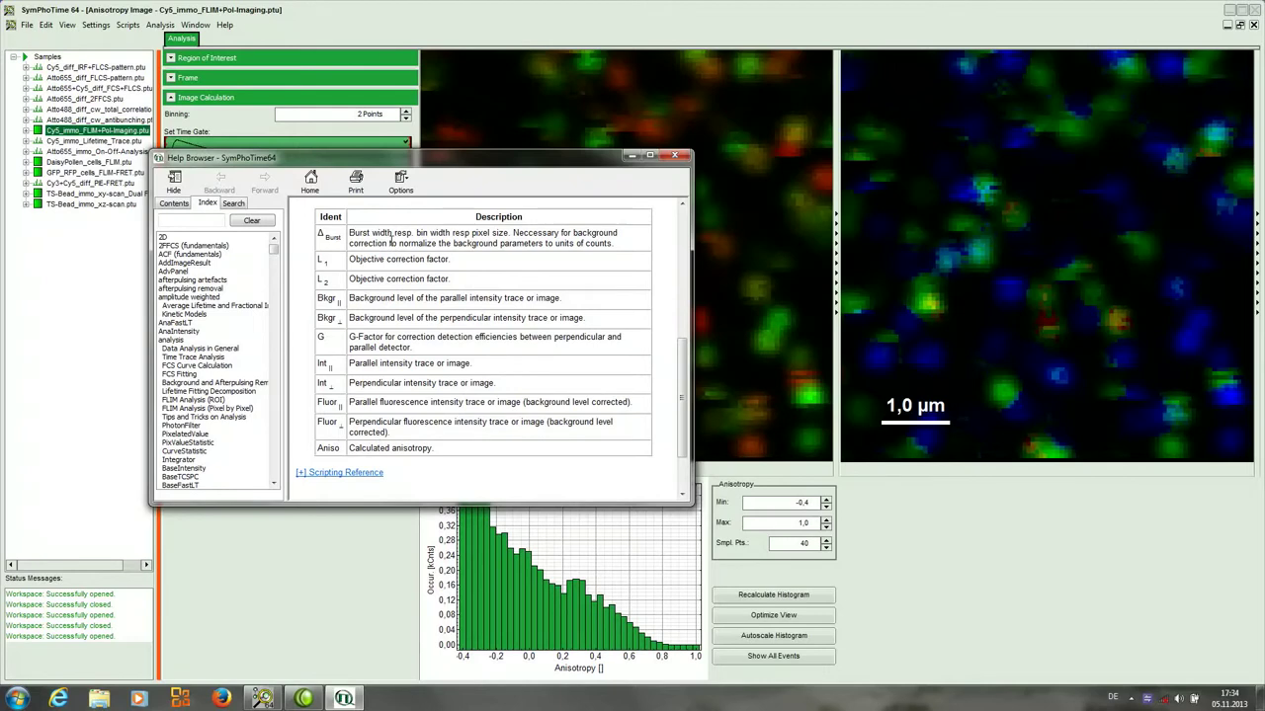
{"action": "left_click", "coordinate": [672, 156]}
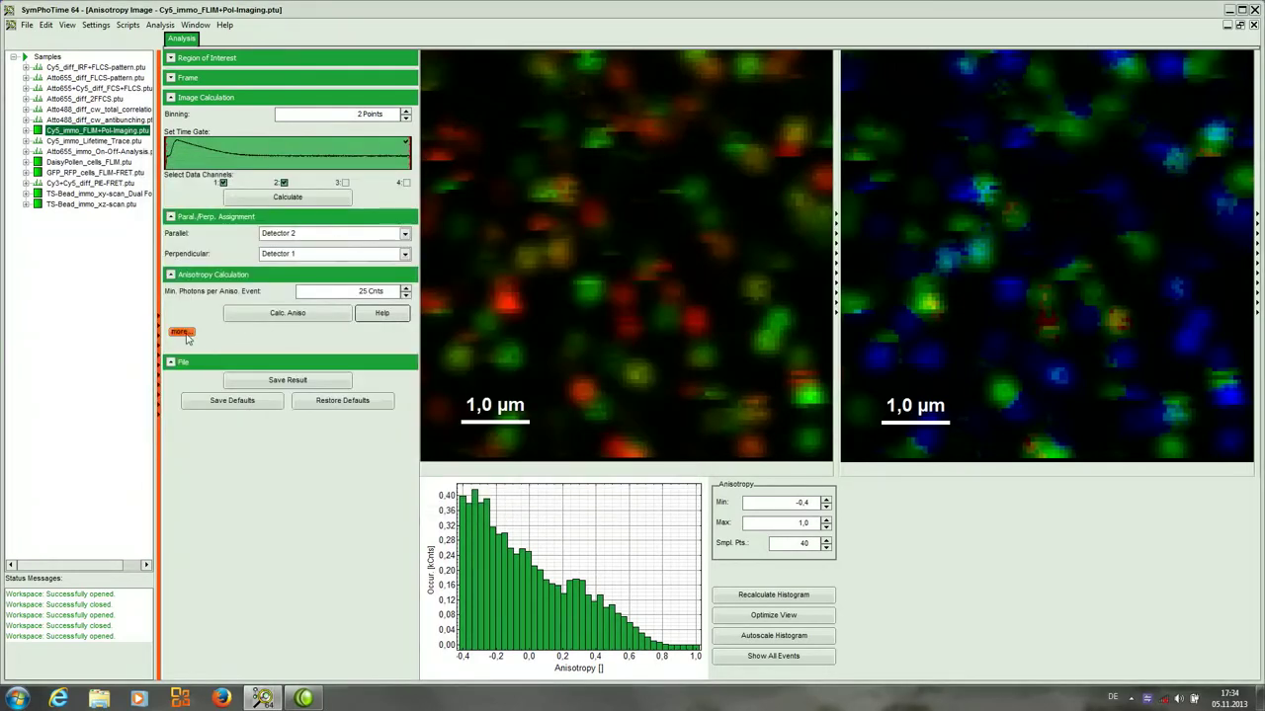
- Change the G-Factor from 1,000 to 0,8 and recalculate the anisotropy
{"action": "left_click", "coordinate": [185, 333]}
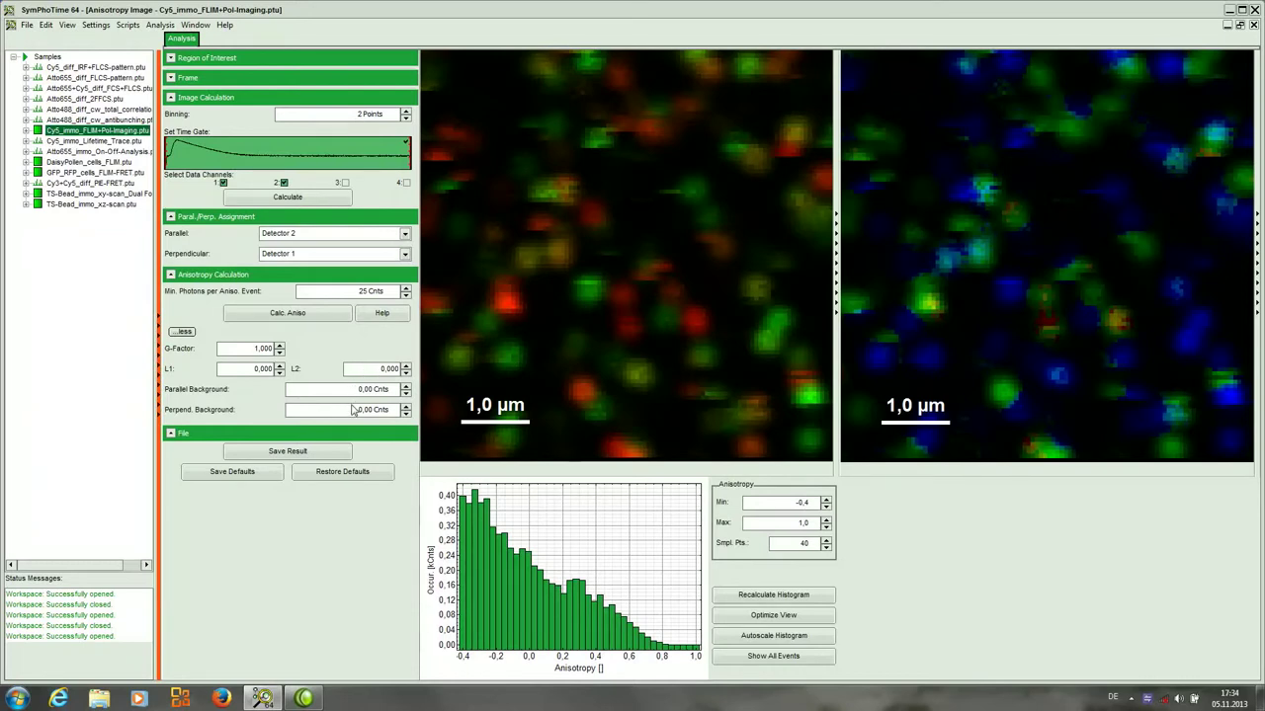
{"action": "left_click_drag", "start_coordinate": [250, 350], "coordinate": [282, 349]}
{"action": "type", "text": "0"}
{"action": "type", "text": ".8"}
{"action": "key", "text": "BackSpace"}
{"action": "key", "text": "BackSpace"}
{"action": "key", "text": "BackSpace"}
{"action": "type", "text": "0,8"}
{"action": "left_click", "coordinate": [303, 317]}
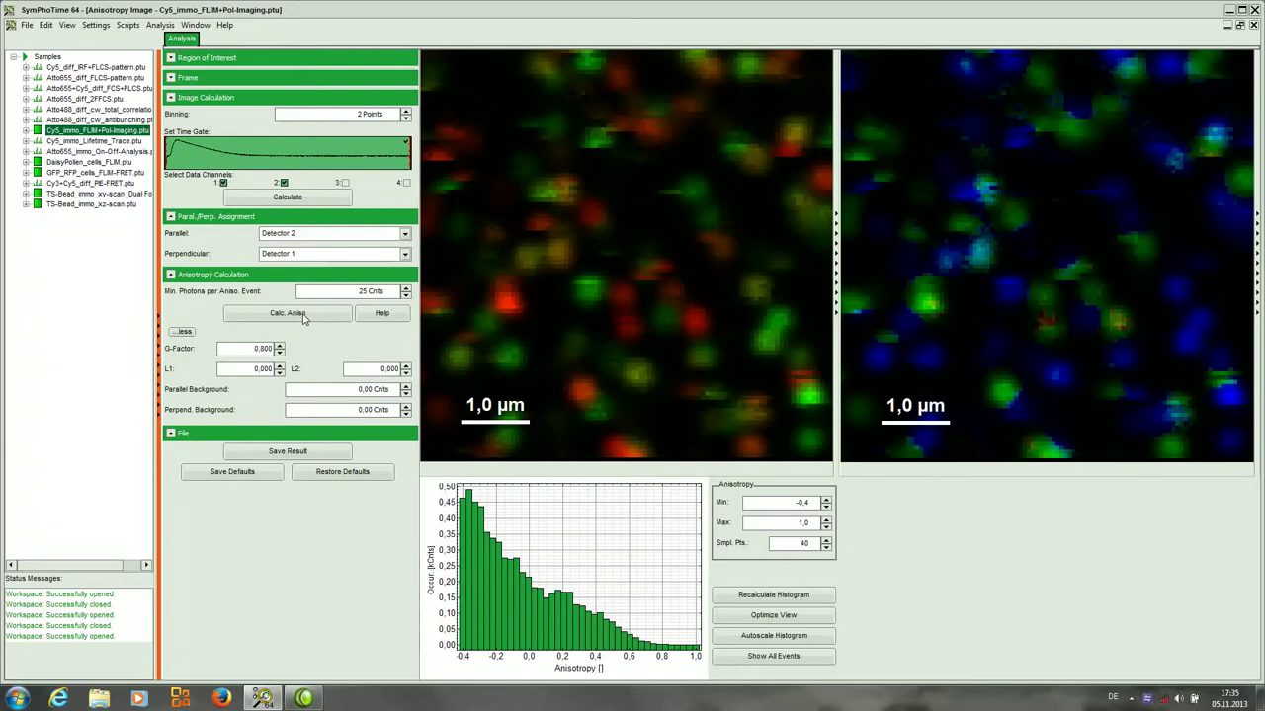
- Set the Parallel maximum (807) and Perpendicular maximum (1124) colour-scale values to 100
{"action": "left_click", "coordinate": [836, 254]}
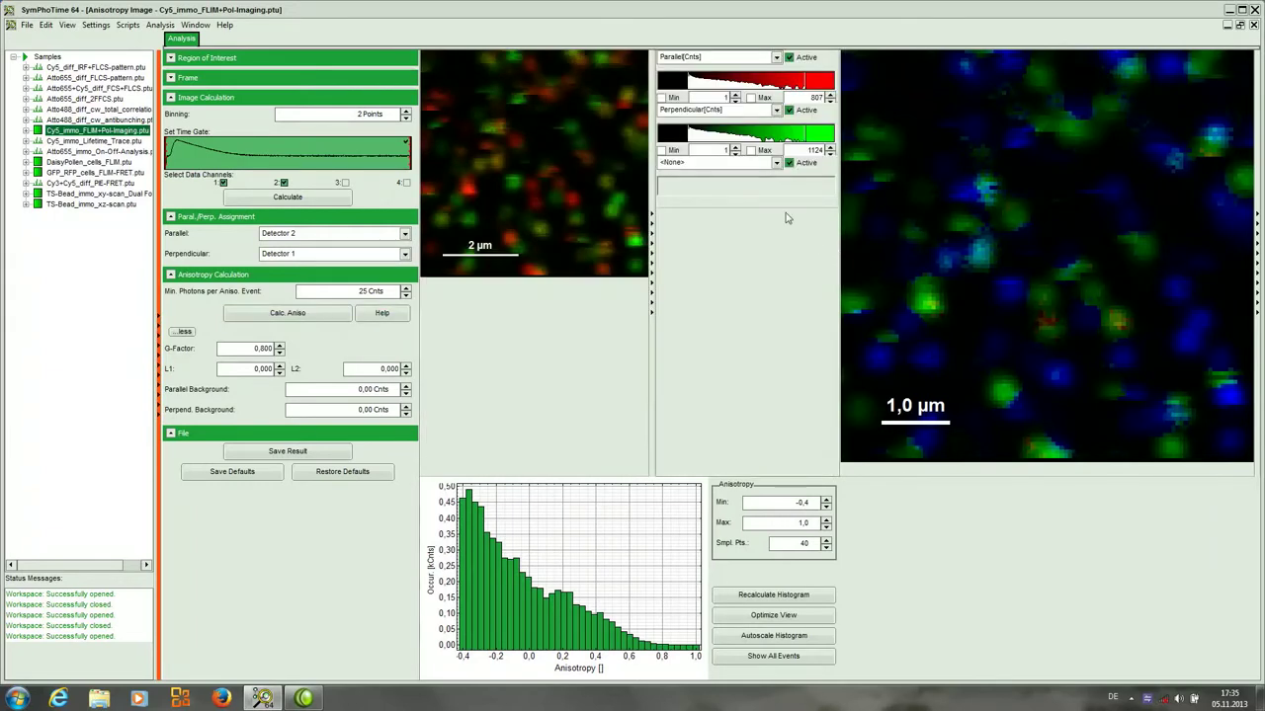
{"action": "double_click", "coordinate": [805, 99]}
{"action": "type", "text": "100"}
{"action": "key", "text": "Return"}
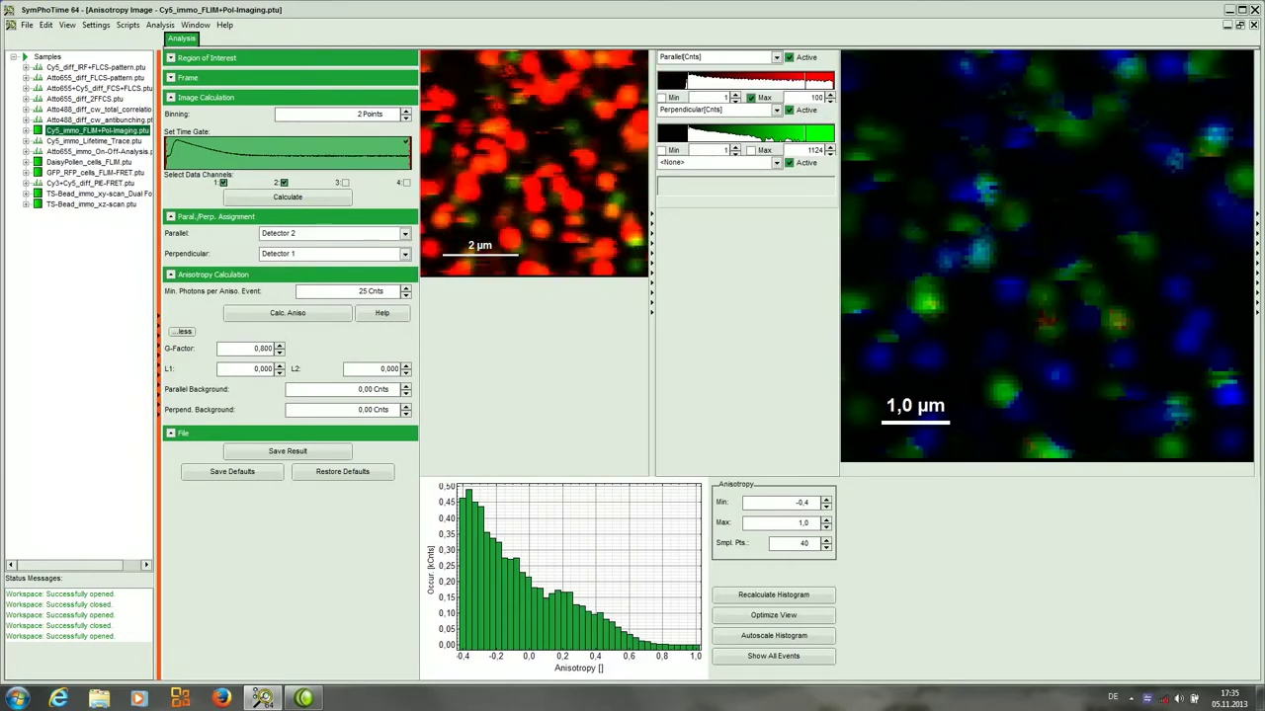
{"action": "double_click", "coordinate": [808, 149]}
{"action": "type", "text": "100"}
{"action": "key", "text": "Return"}
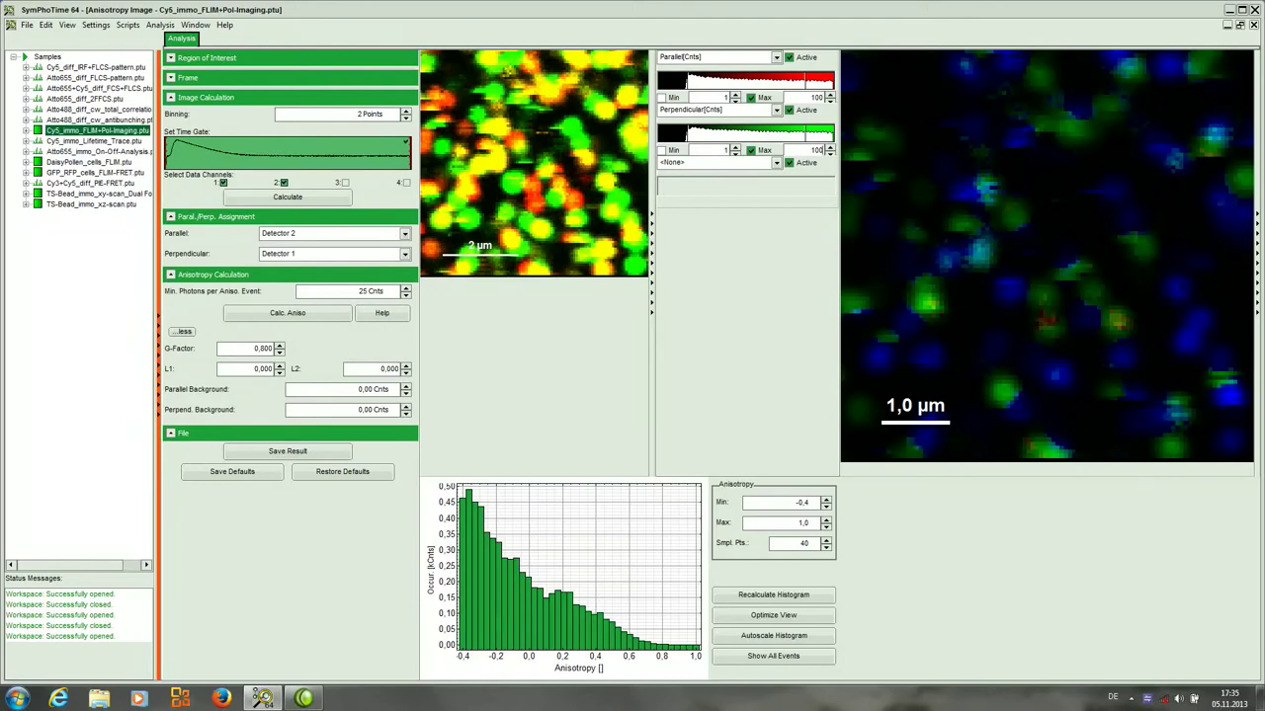
{"action": "left_click", "coordinate": [1255, 276]}
- Change the anisotropy image's Events Max from 1186 to 100
{"action": "double_click", "coordinate": [1235, 97]}
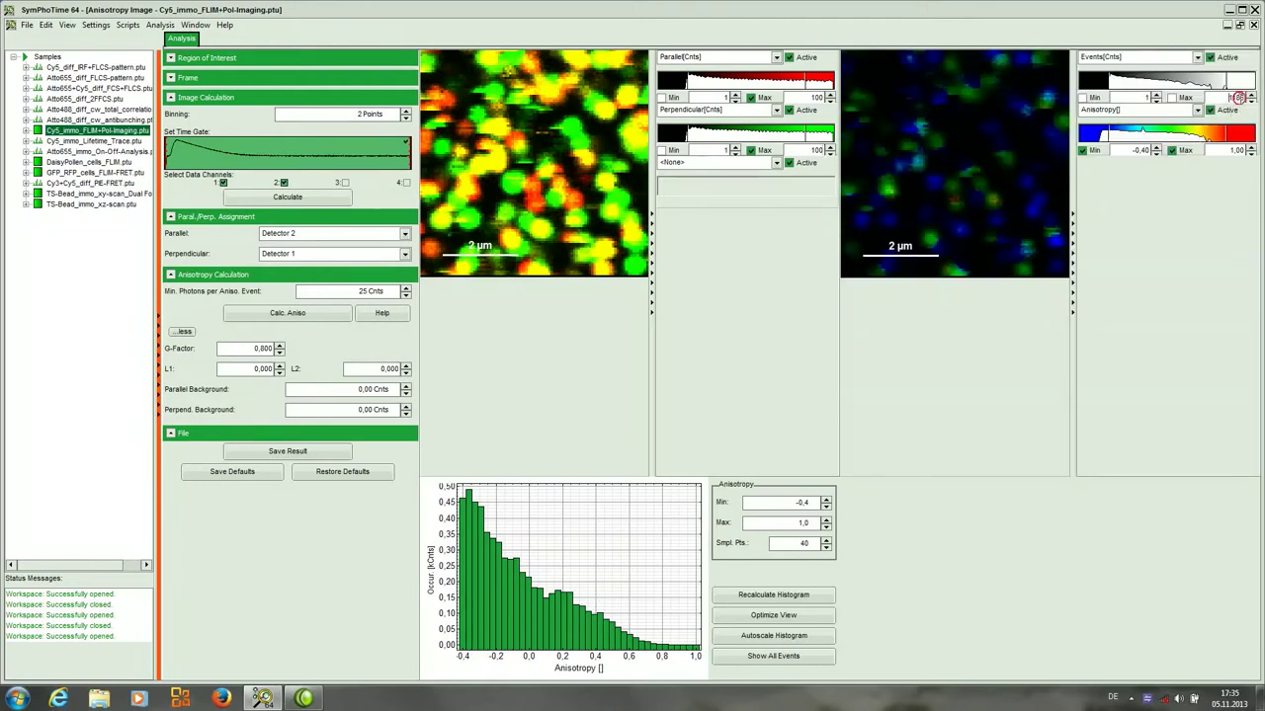
{"action": "type", "text": "100"}
{"action": "key", "text": "Return"}
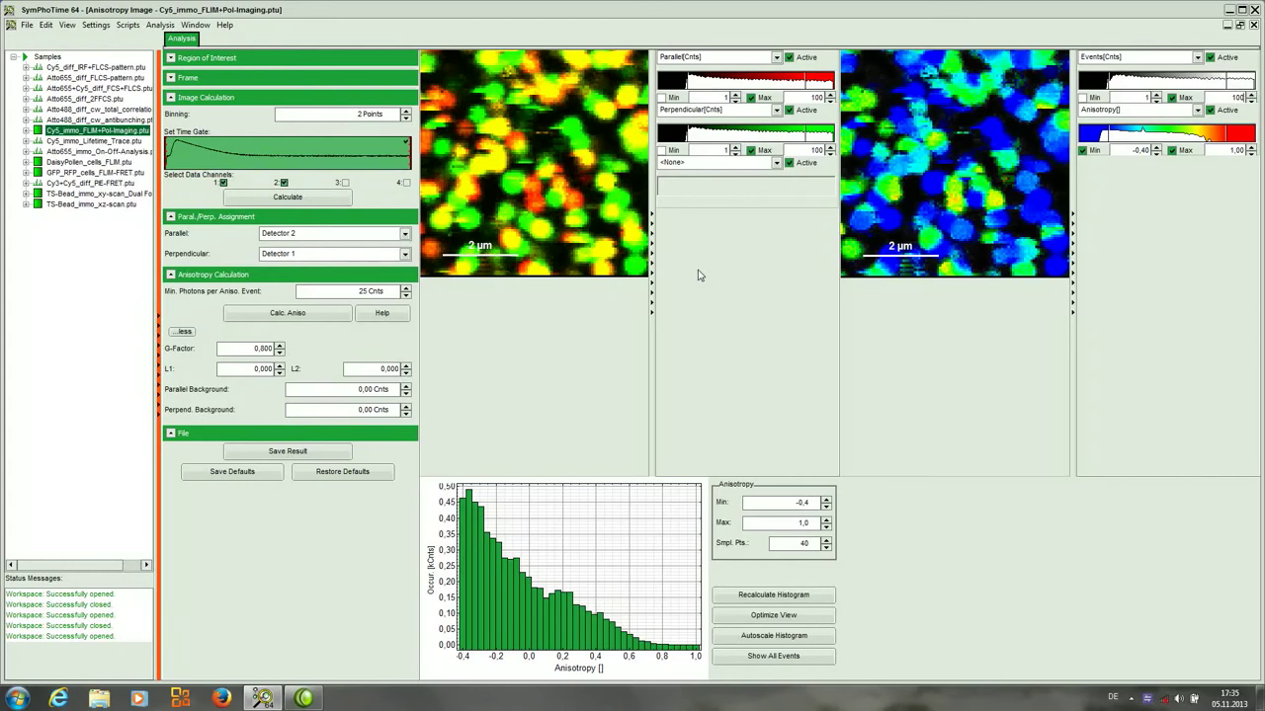
- Save the result as AnisotropyImage_1.pqres, close the analysis window, and reopen the saved result
{"action": "left_click", "coordinate": [300, 451]}
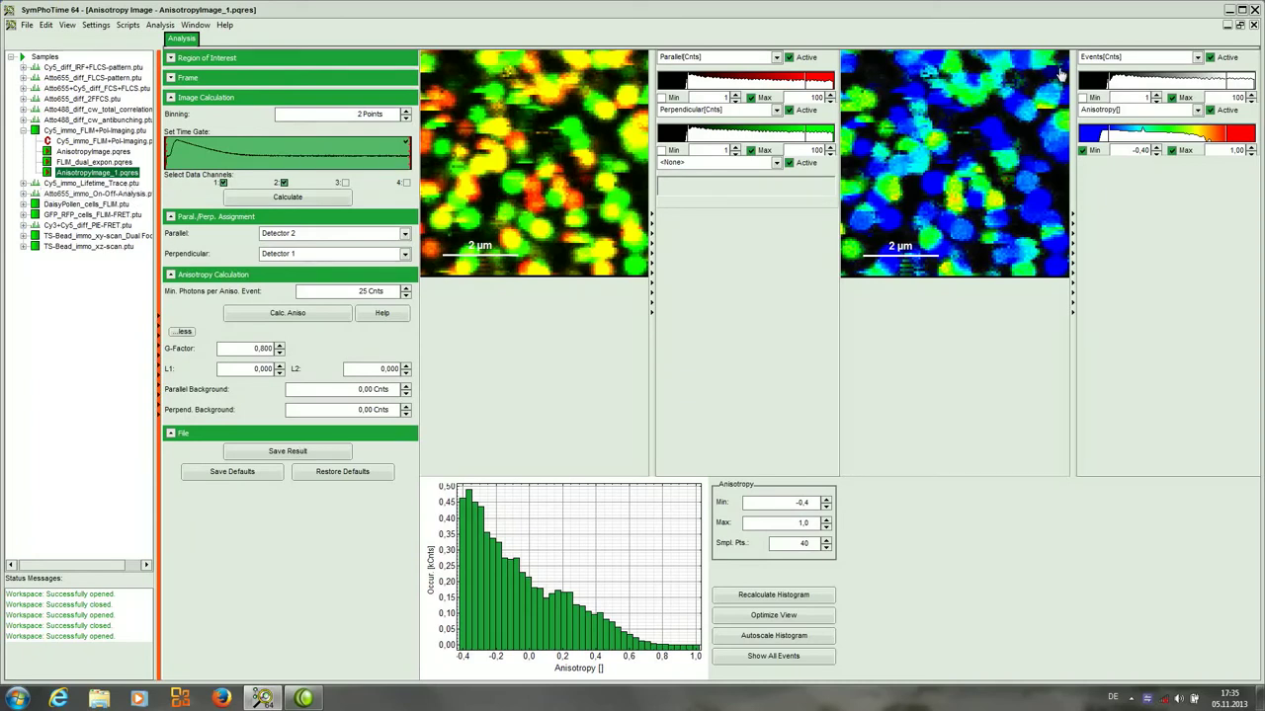
{"action": "left_click", "coordinate": [1253, 24]}
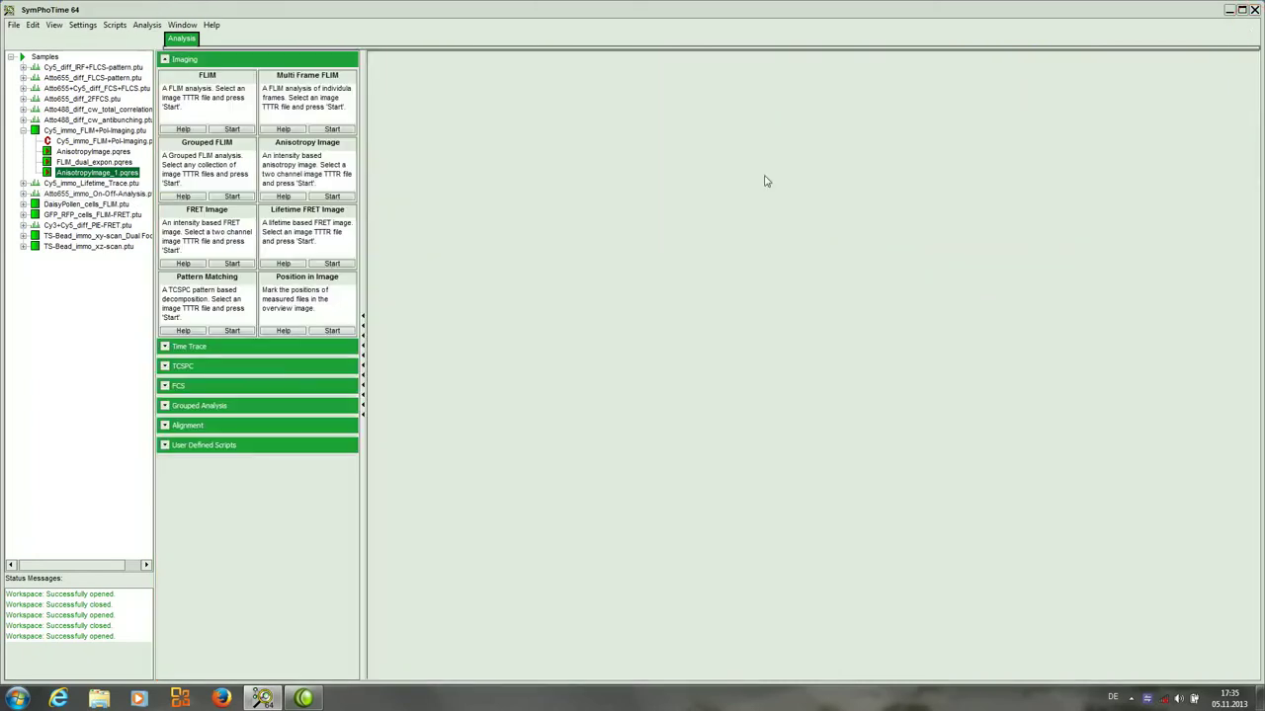
{"action": "double_click", "coordinate": [73, 175]}
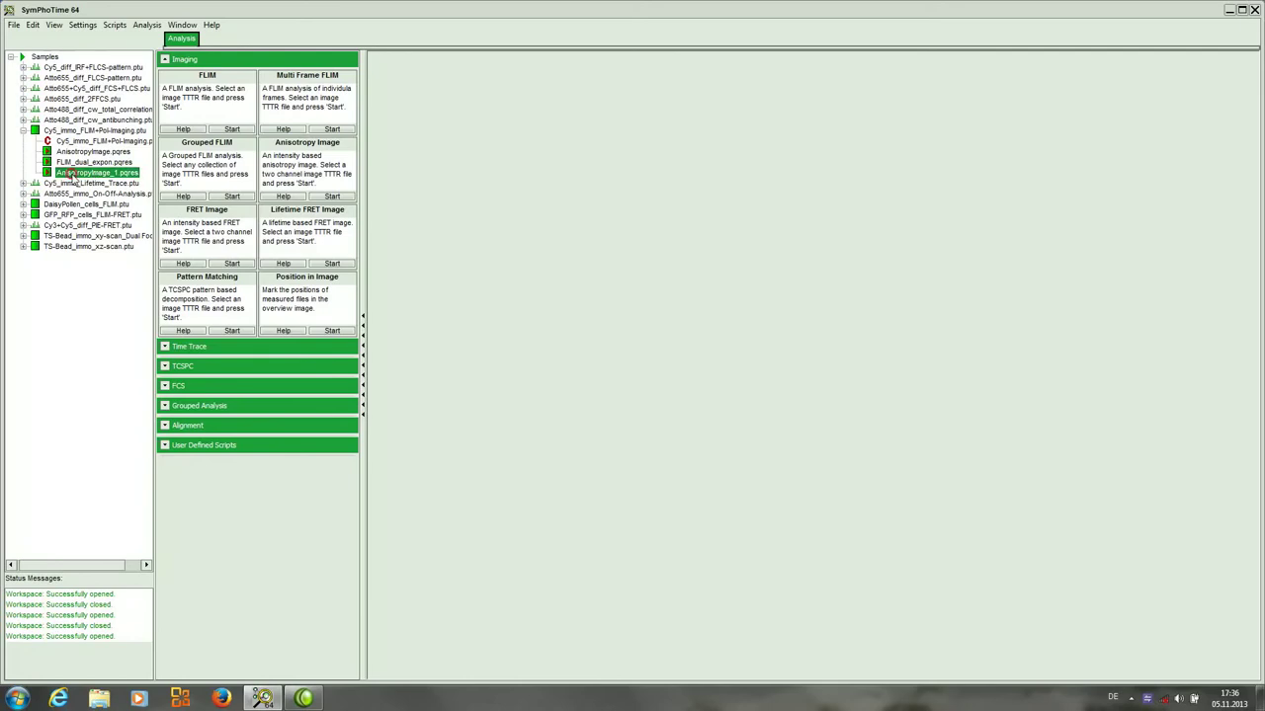